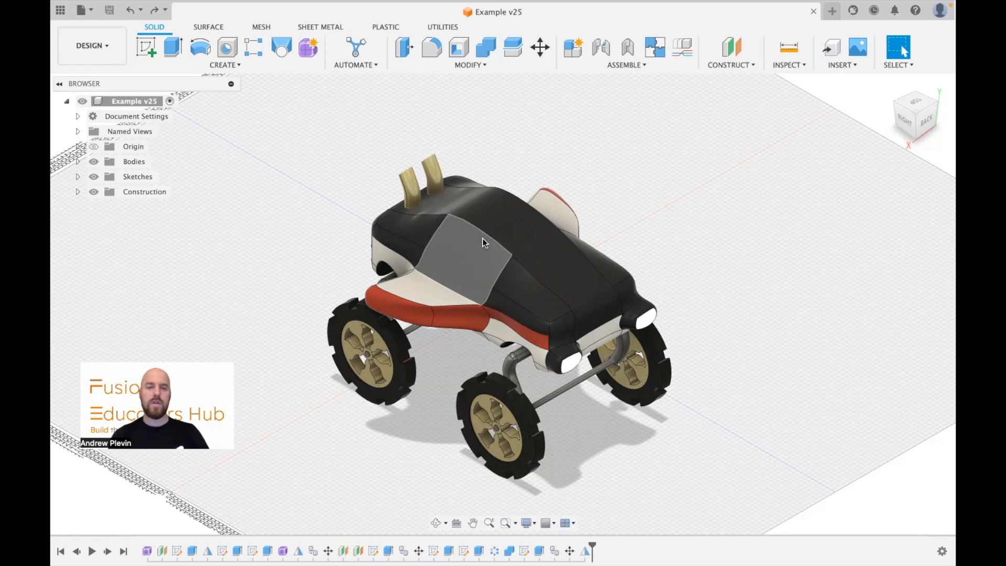
Show the construction plane Plane3 beside the car and start a new sketch on it
click(77, 192)
click(105, 237)
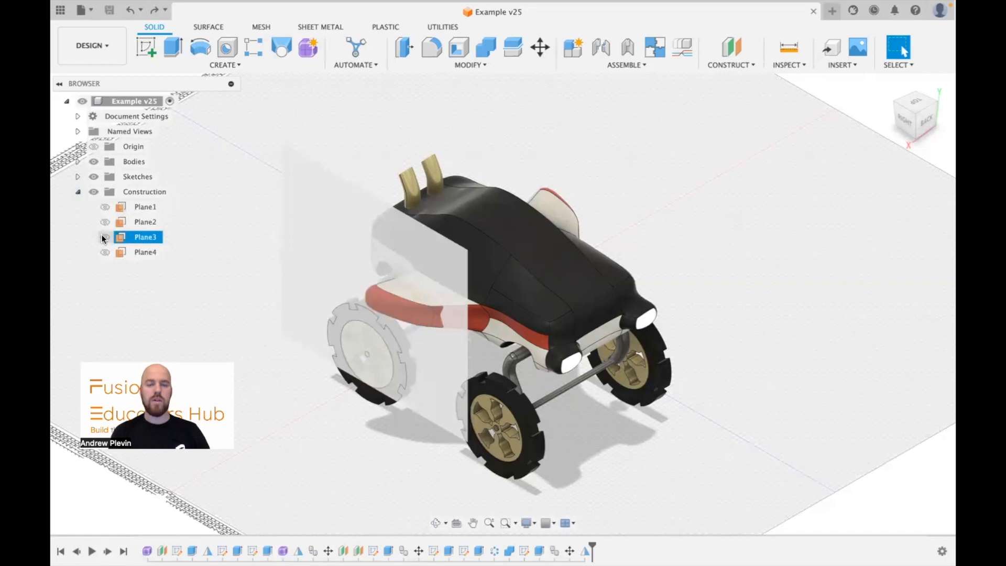
click(104, 237)
click(638, 140)
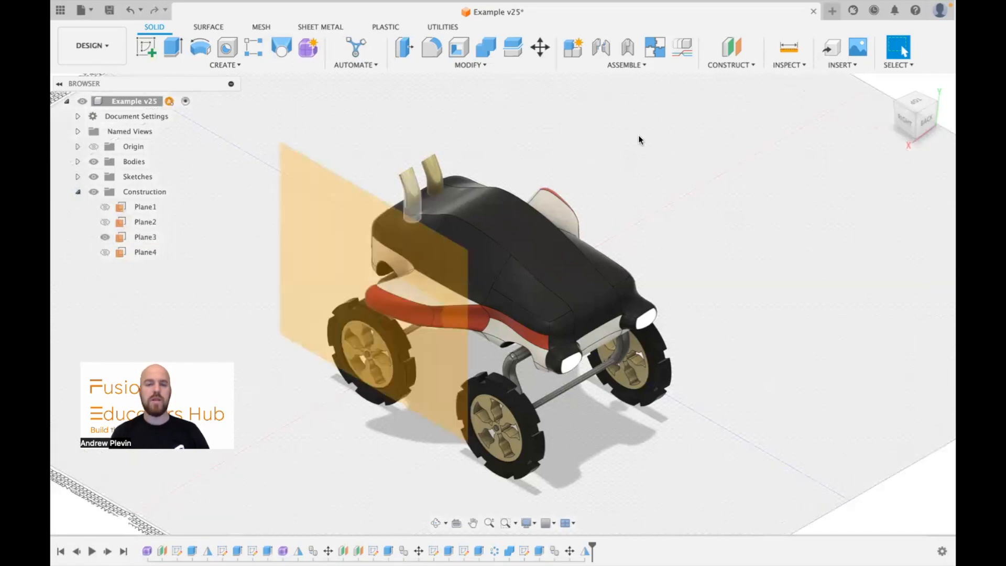
click(143, 51)
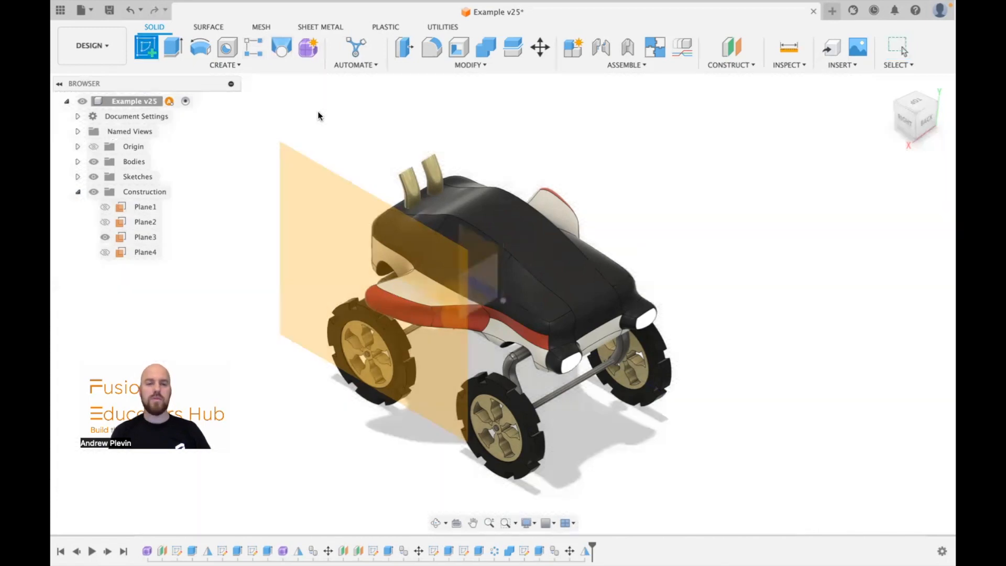
click(321, 219)
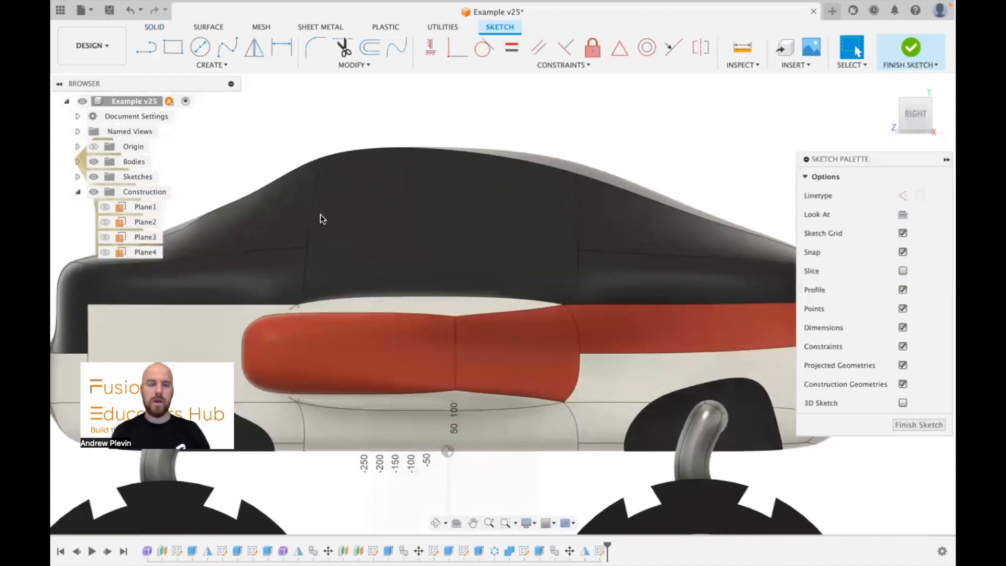
Sketch a rear side-window rectangle about 250 mm wide and 140 mm high on the upper part of the car body
click(178, 48)
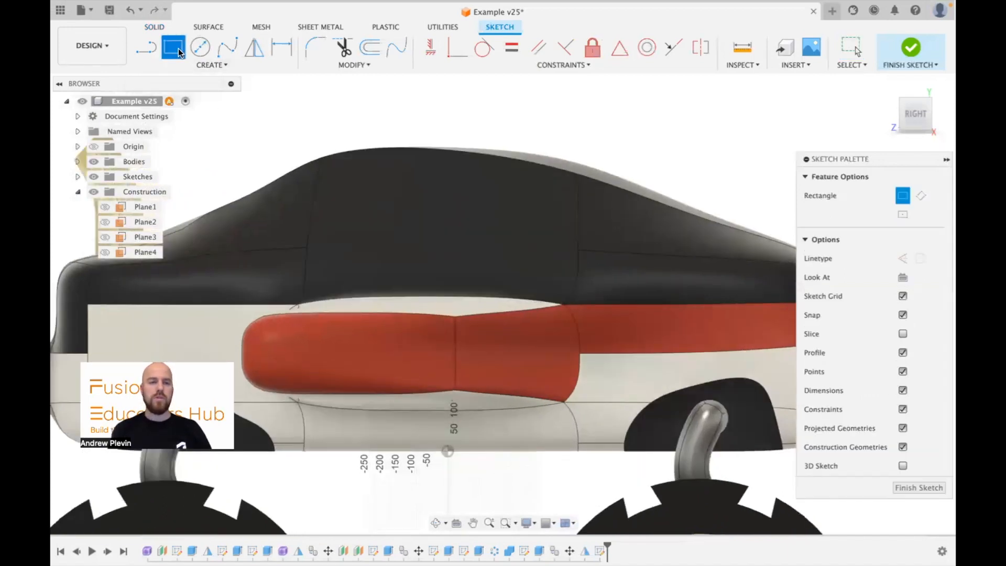
click(339, 168)
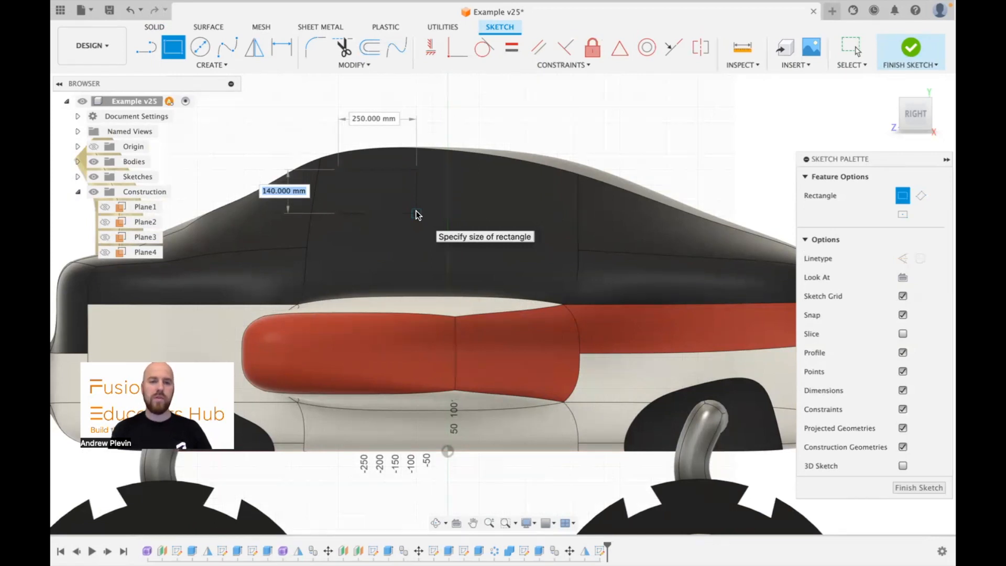
click(417, 211)
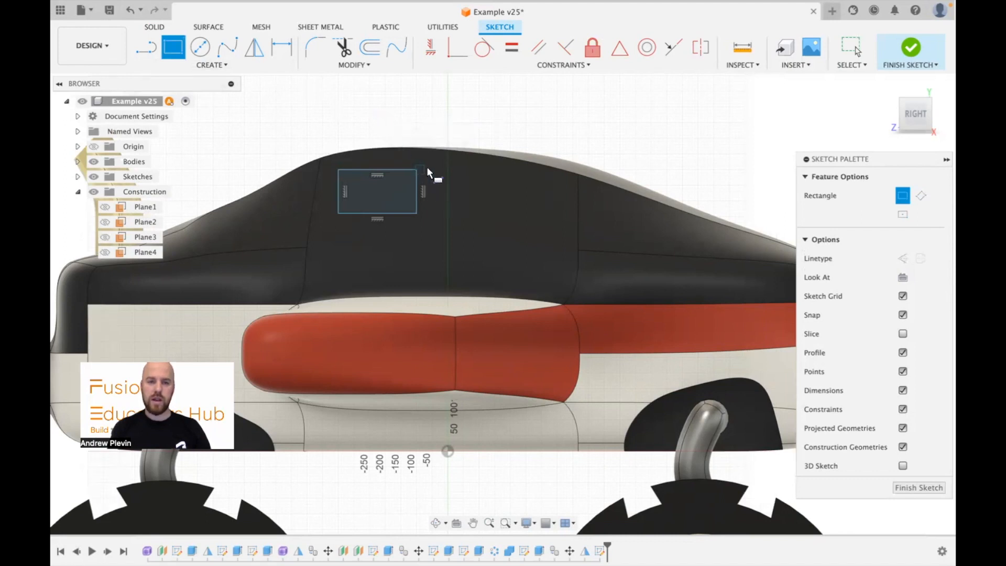
Sketch a second window rectangle, 250 mm wide and 140 mm high, in front of the first and finish the sketch
click(454, 175)
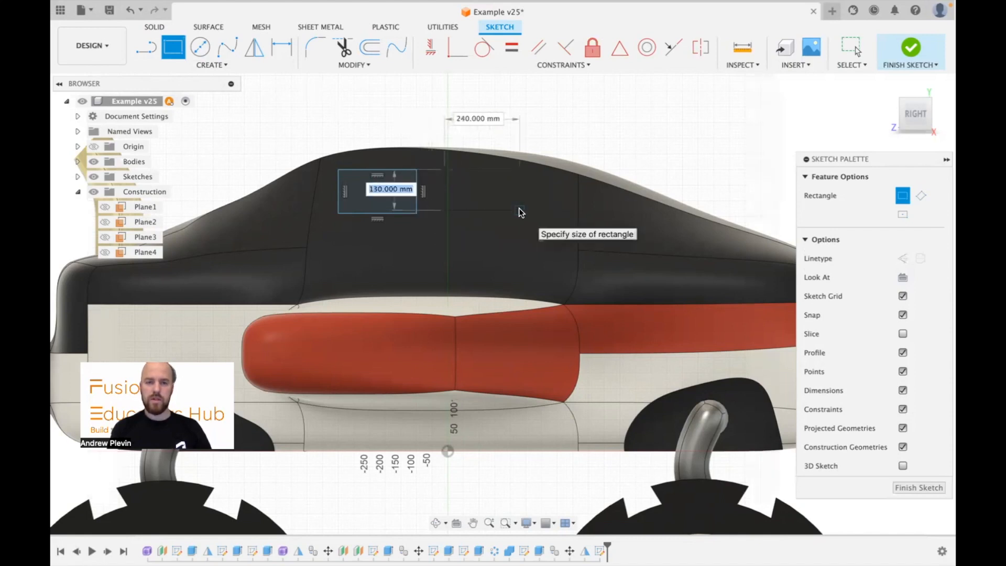
text(140)
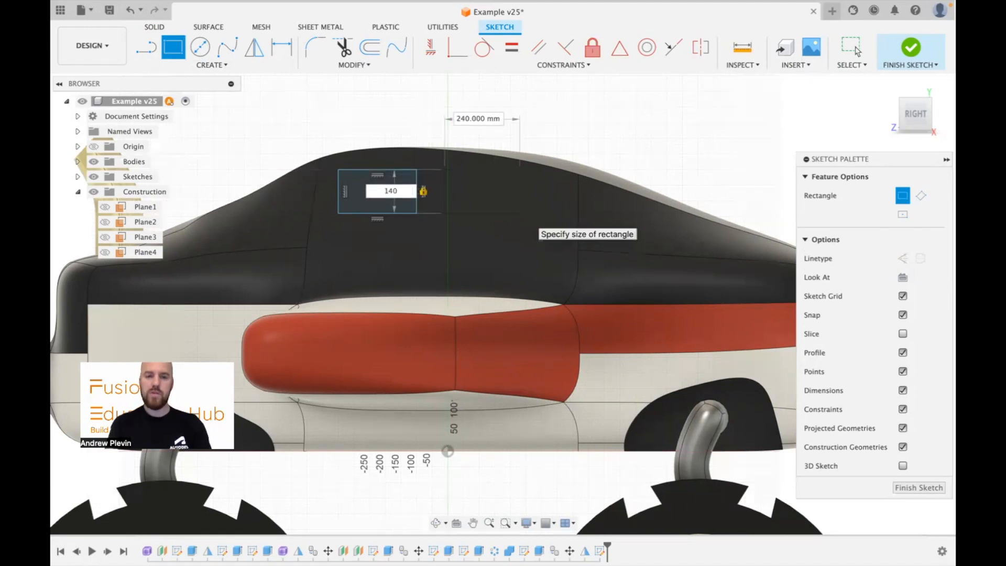
key(Tab)
text(250)
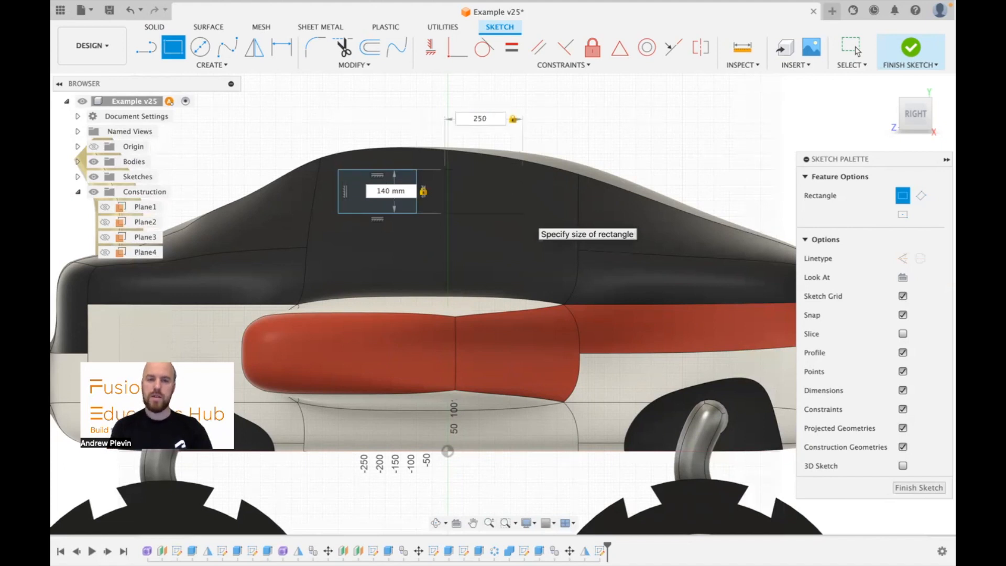
key(Return)
click(857, 51)
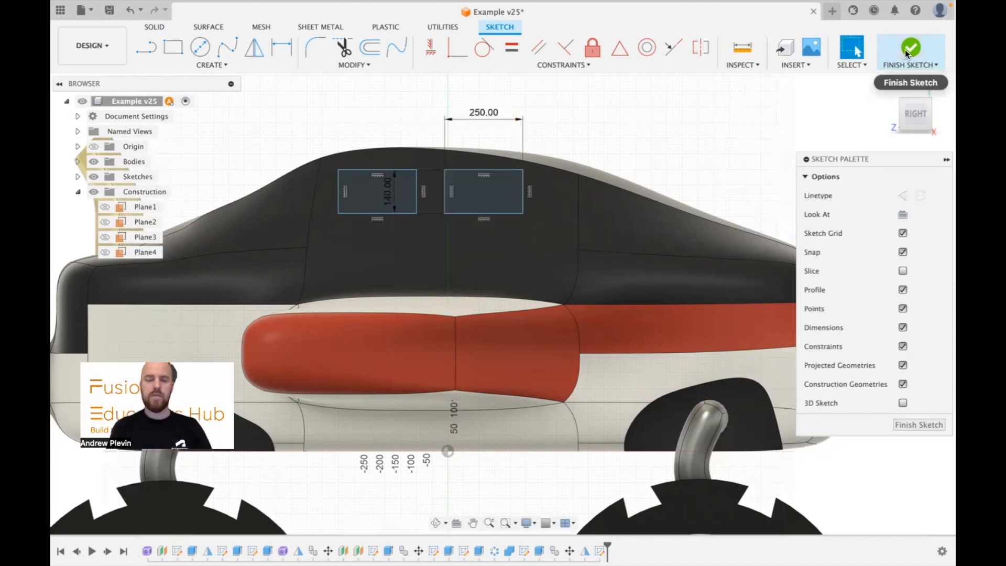
click(908, 51)
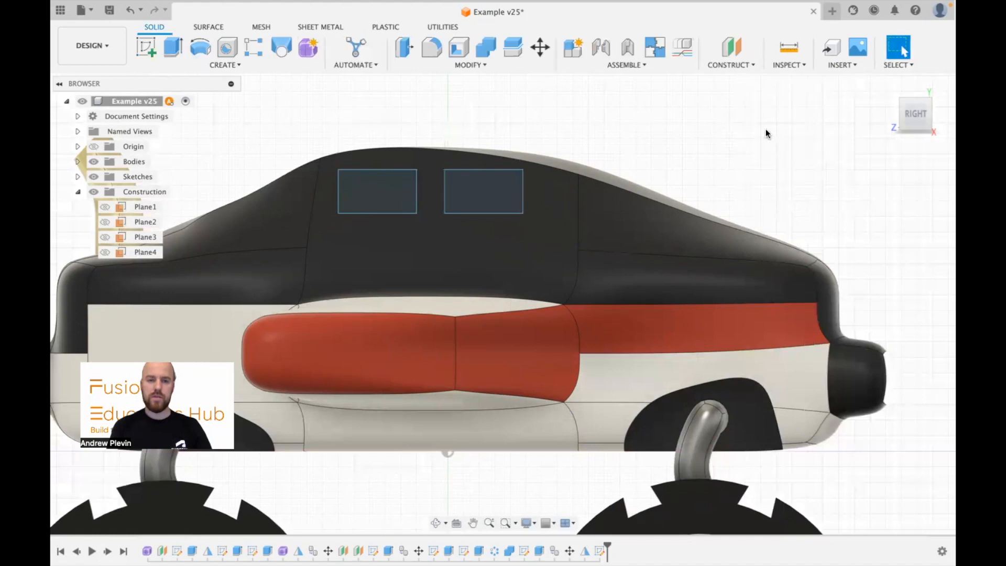
Extrude both side-window rectangles as a cut through the car's upper body
key(e)
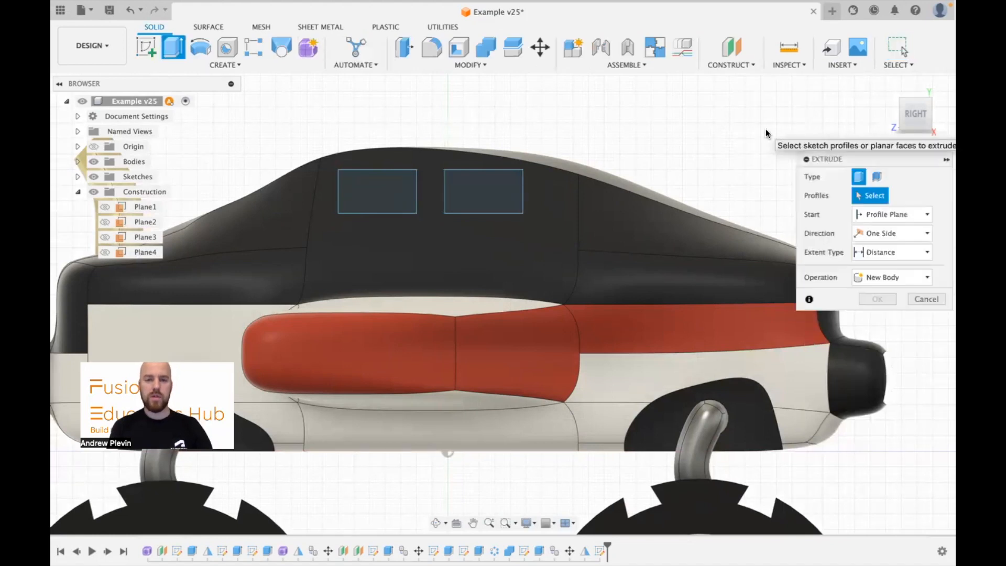
click(396, 187)
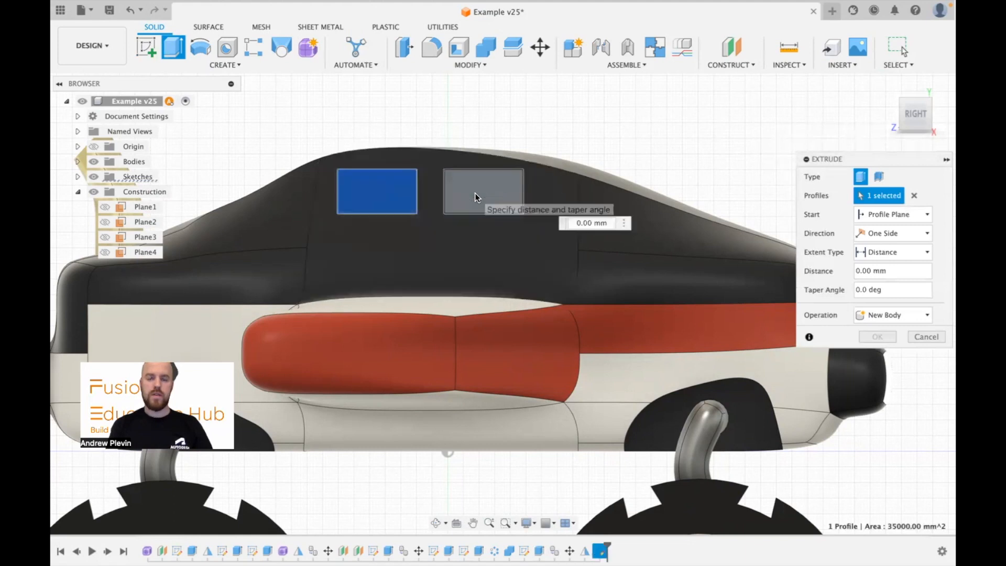
click(475, 194)
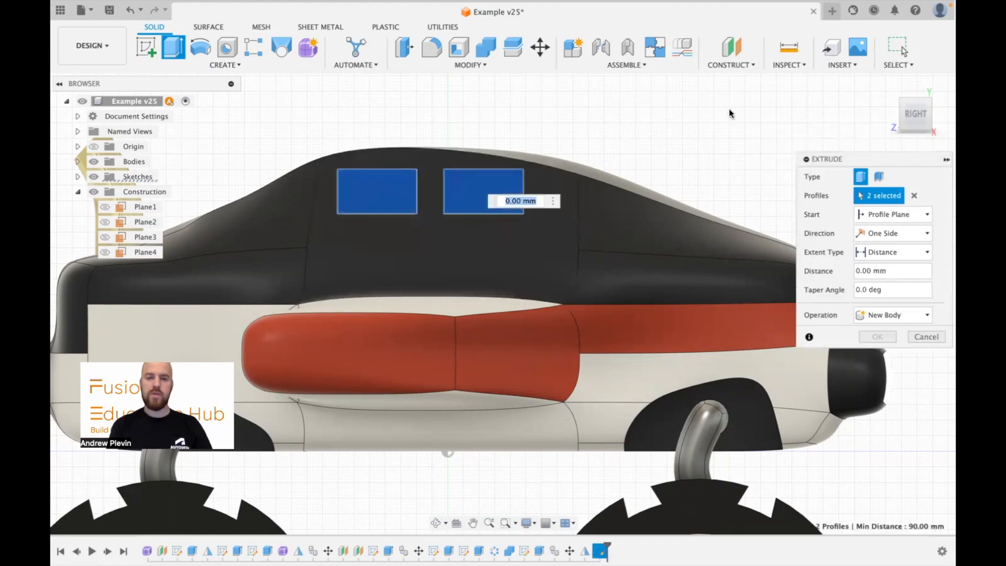
click(930, 103)
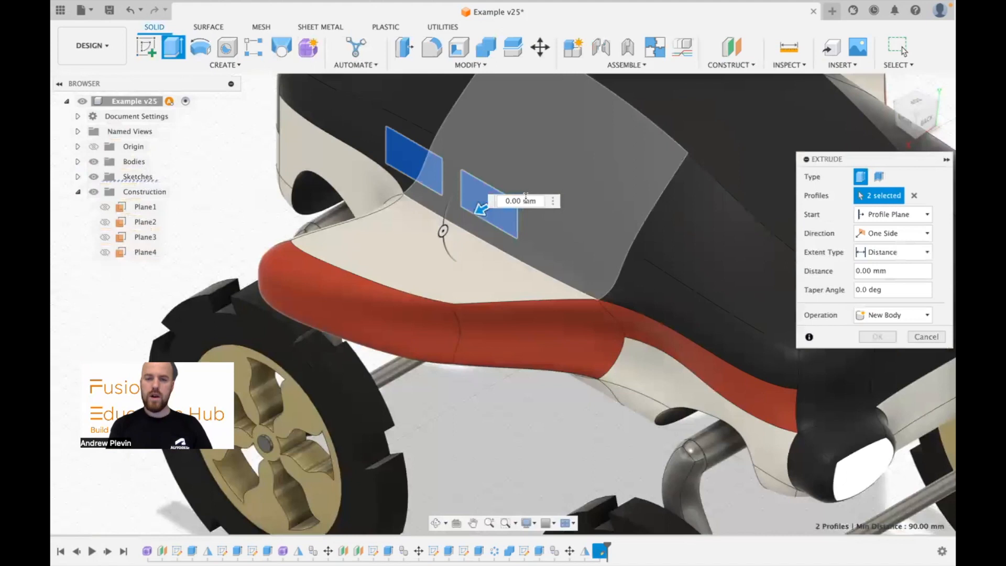
scroll(584, 318, down, 3)
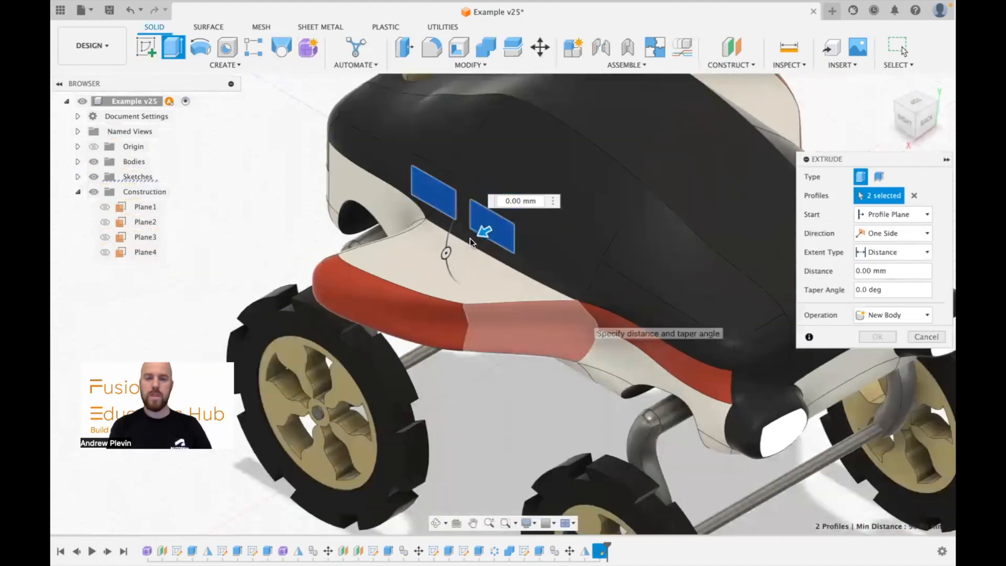
mouse_move(481, 230)
mouse_down()
mouse_move(589, 168)
mouse_move(755, 96)
mouse_up()
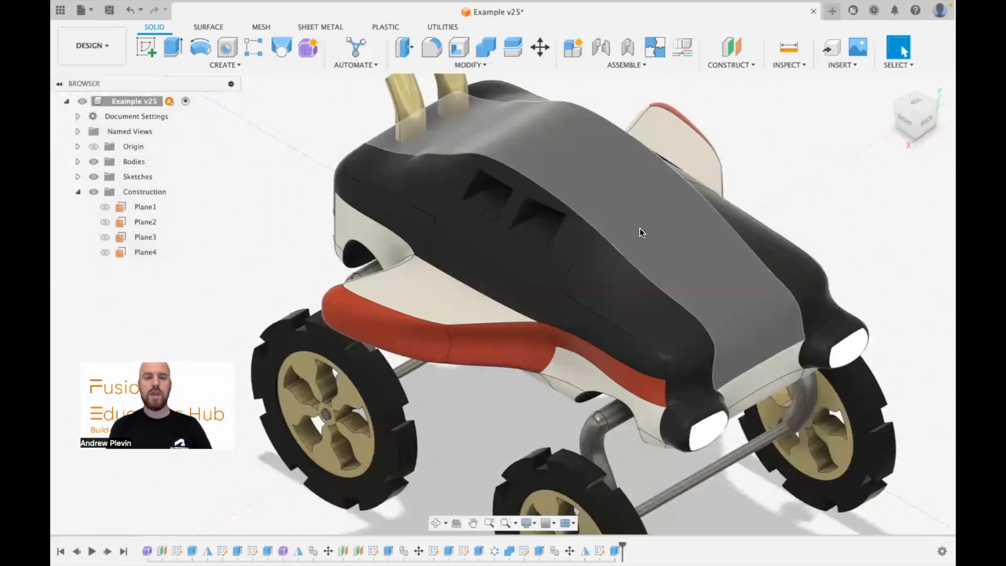
Create a construction plane offset -1500 mm from the XY plane, towards the front of the car
click(733, 49)
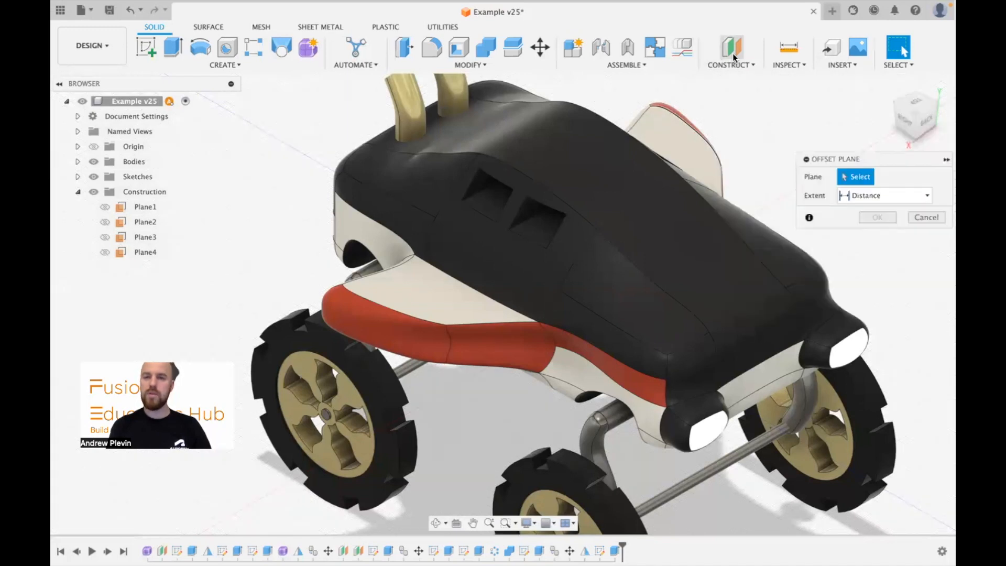
click(553, 294)
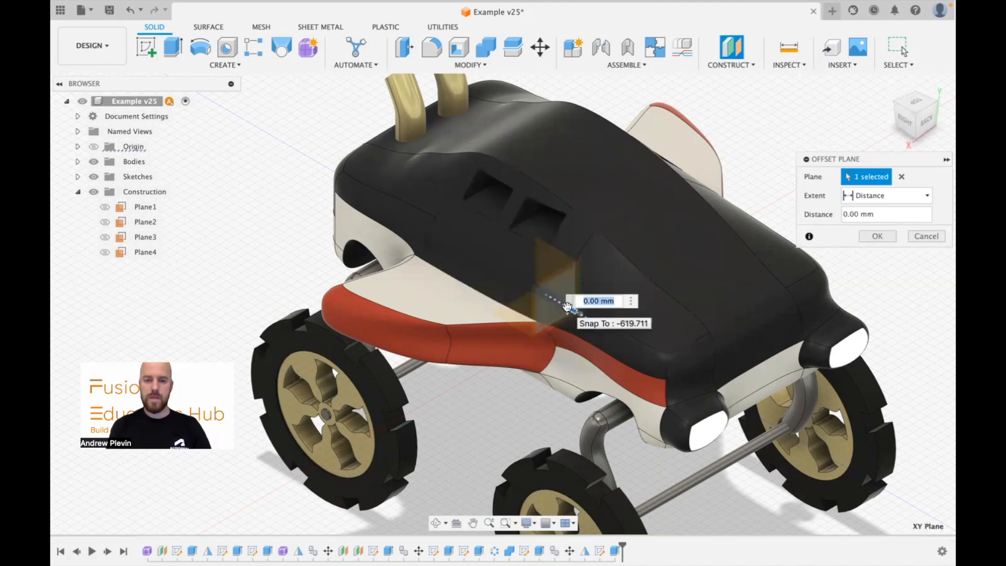
drag(567, 306, 794, 411)
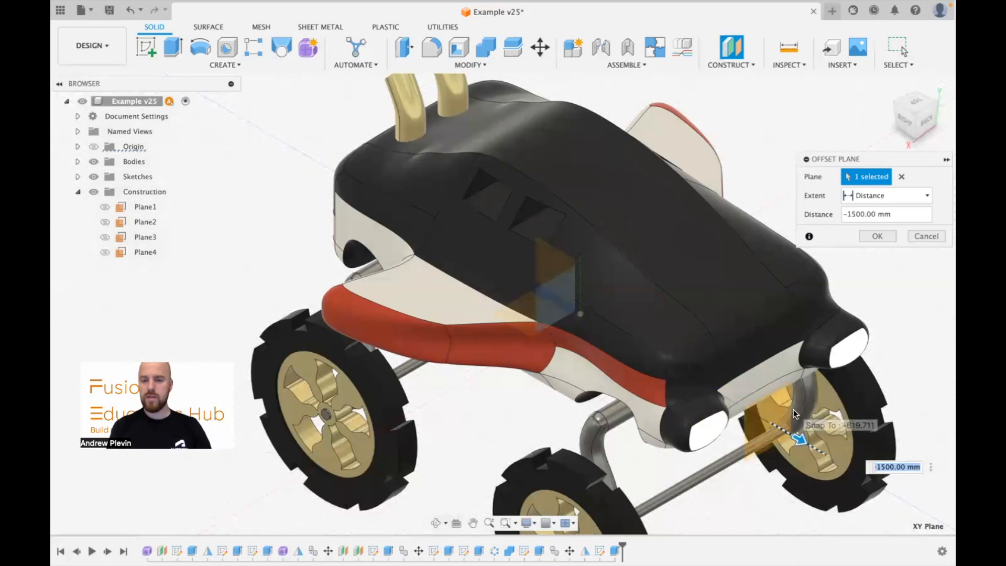
click(875, 235)
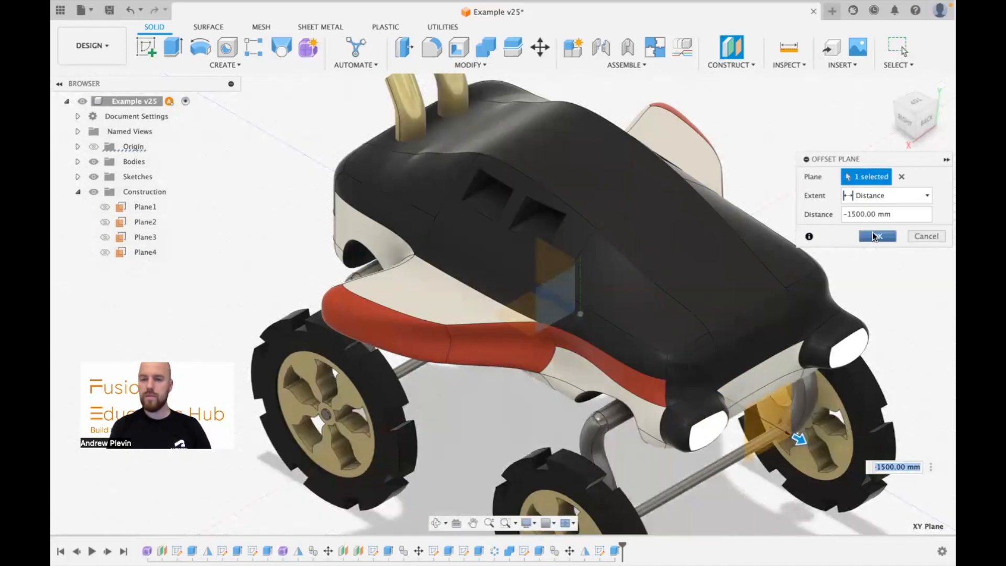
Sketch a windscreen rectangle about 440 mm wide and 140 mm high on the new offset plane, centred near the roofline, and finish the sketch
click(143, 47)
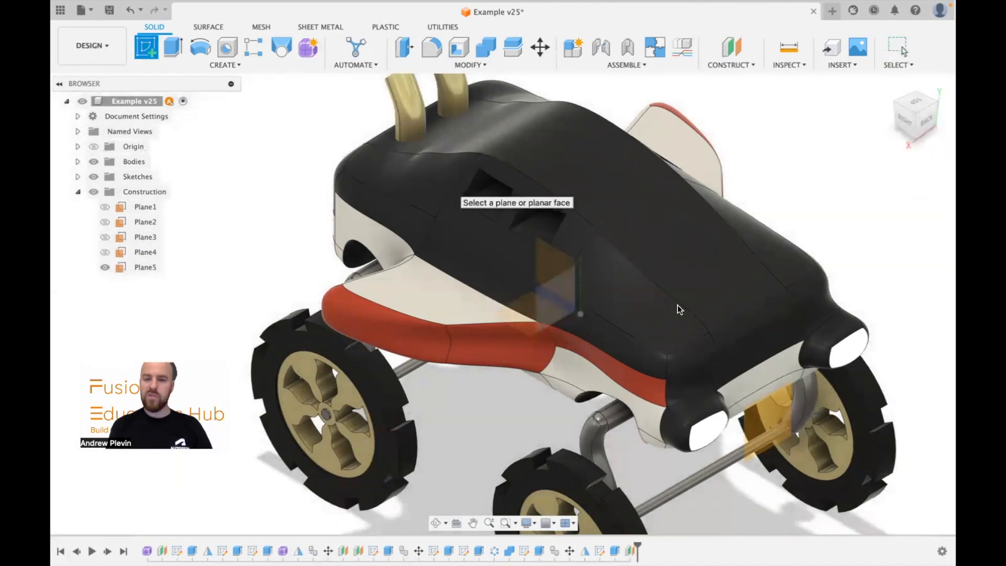
click(768, 418)
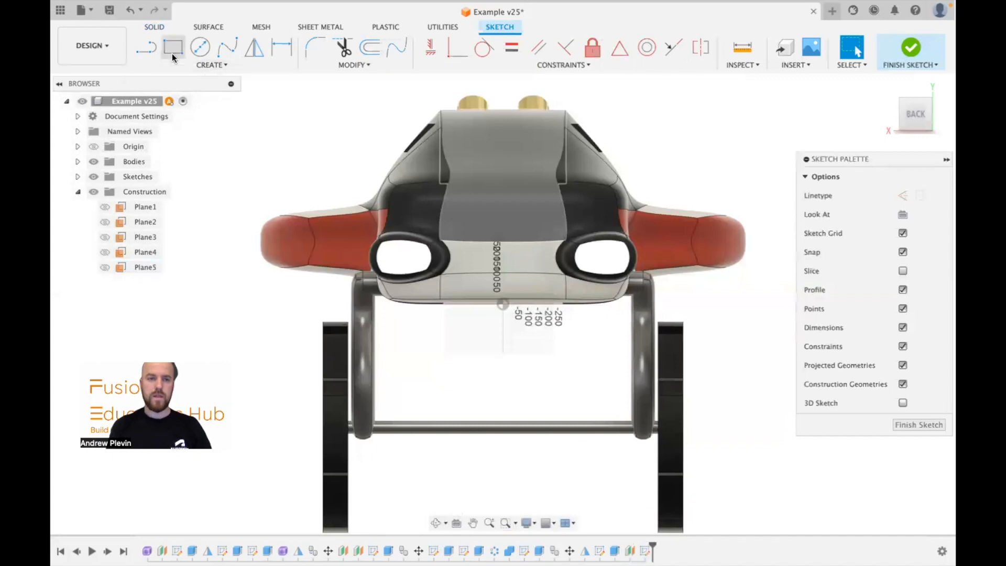
click(172, 52)
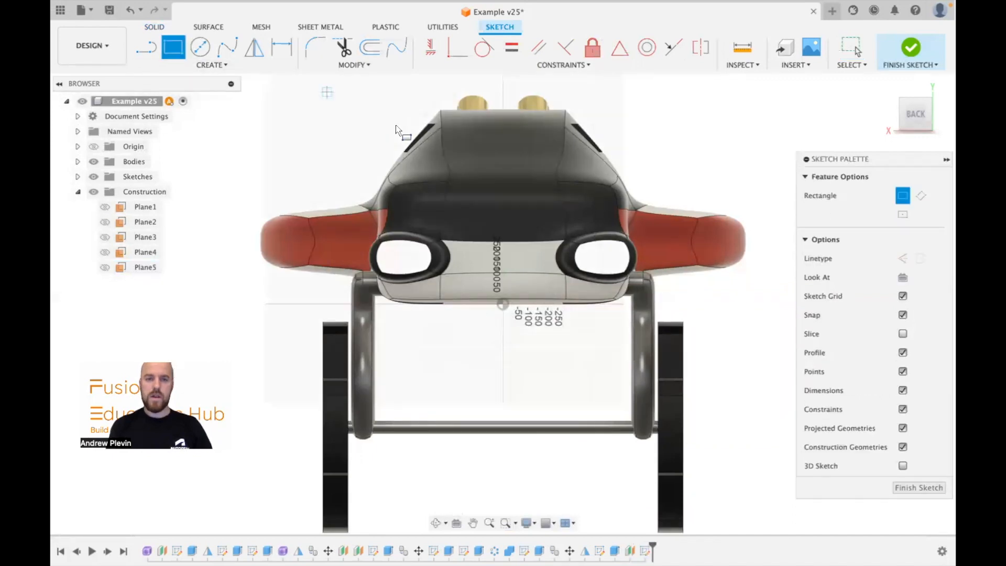
click(455, 124)
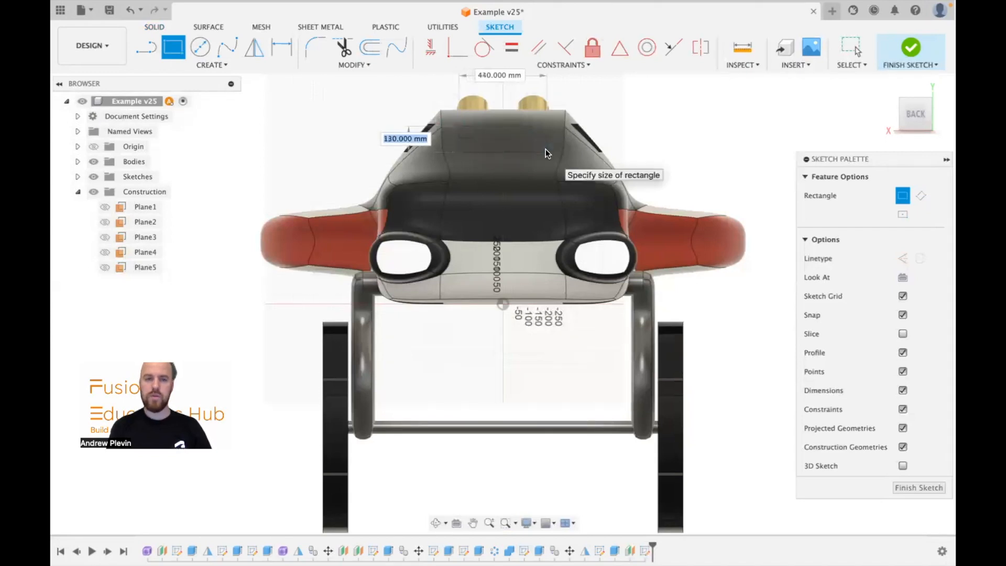
text(140)
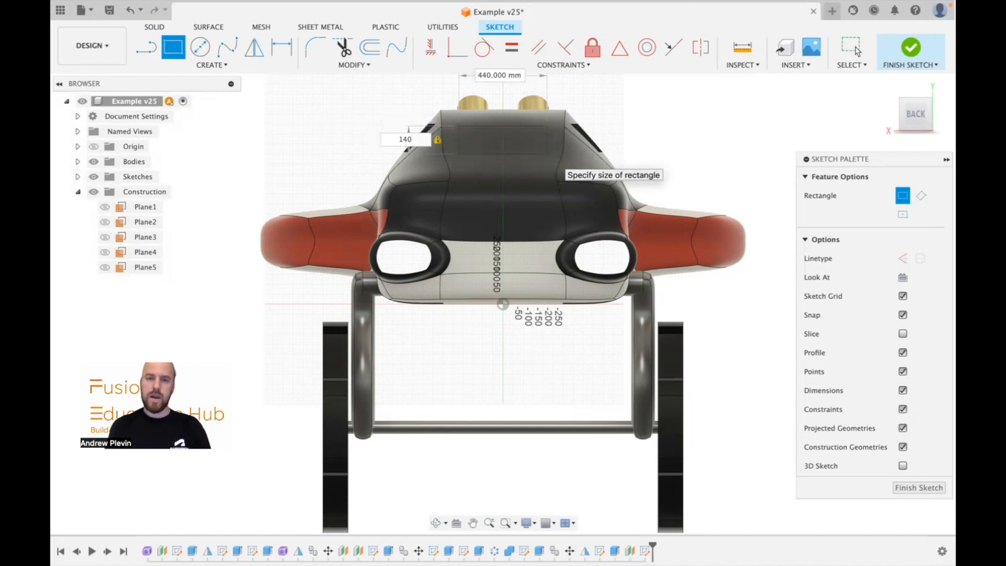
key(Return)
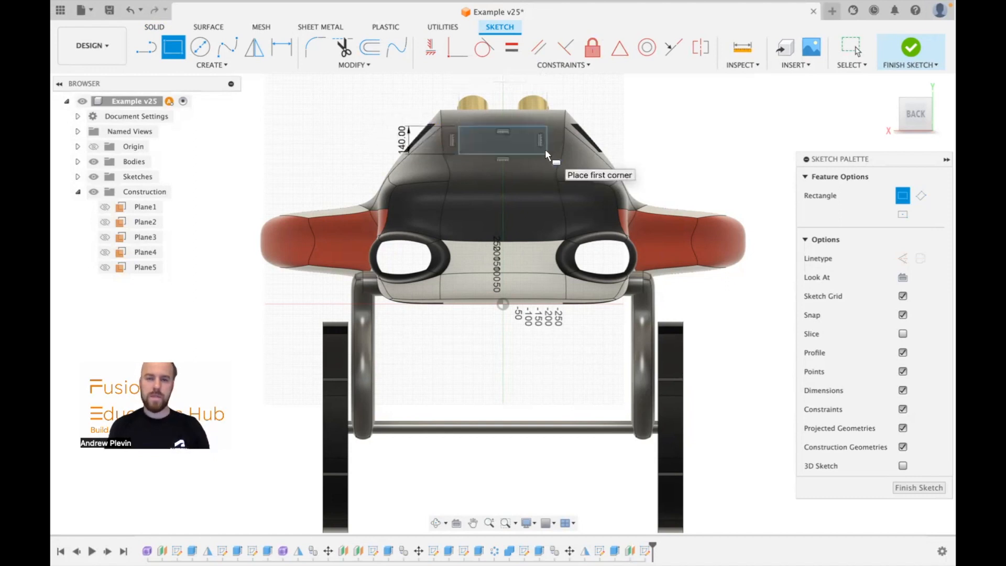
click(911, 46)
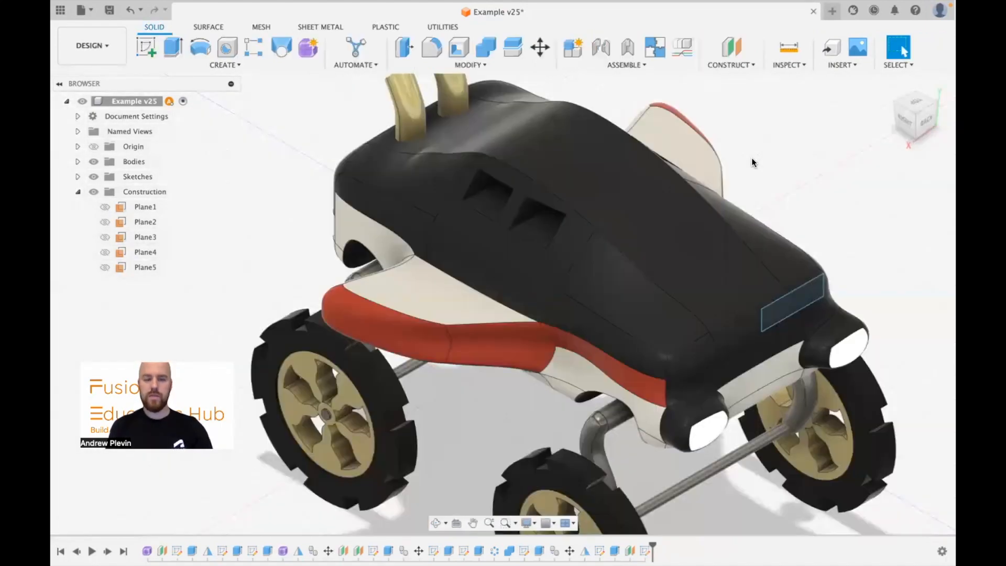
scroll(590, 231, down, 2)
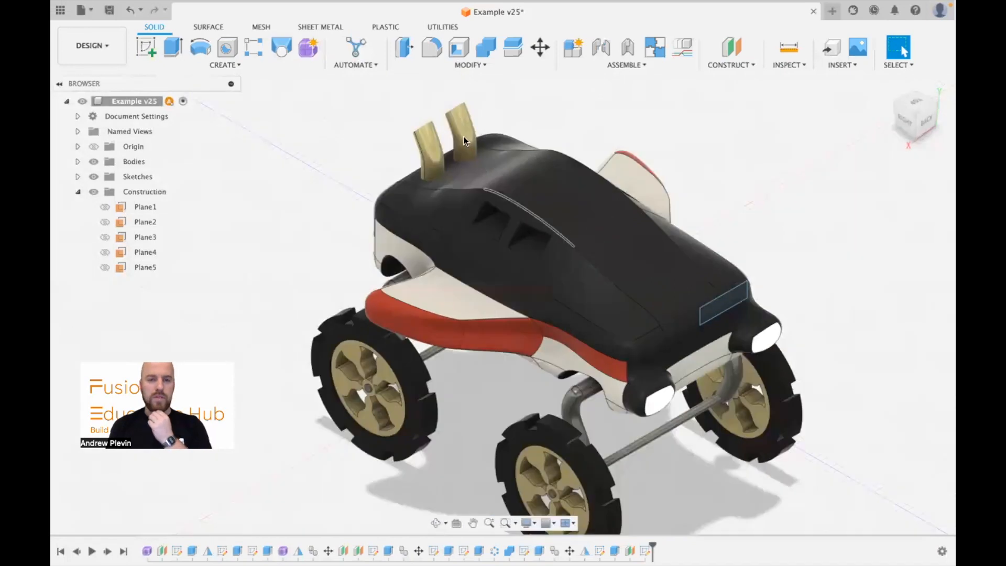
Hide the two gold exhaust pipe bodies standing on the rear of the car
click(79, 192)
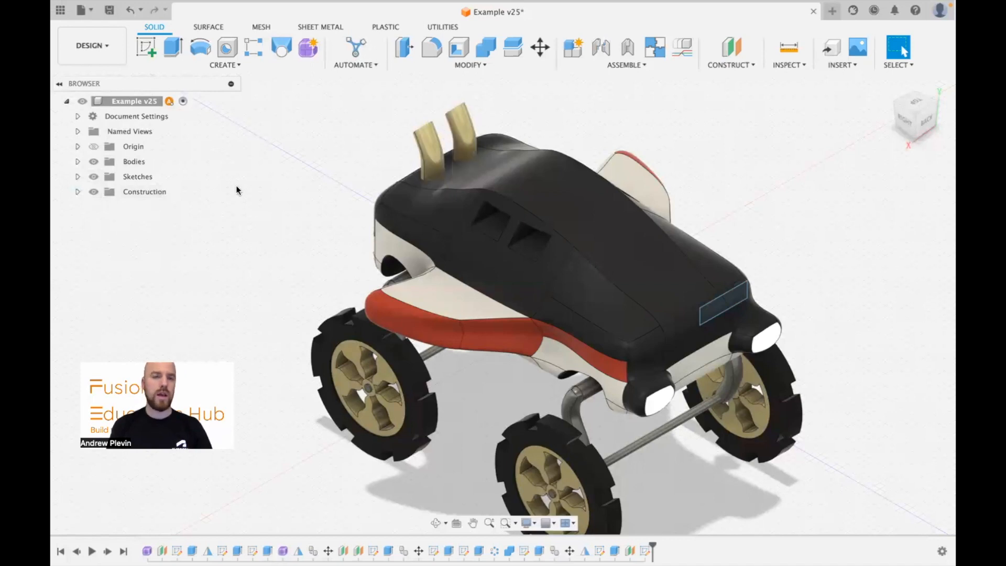
click(78, 162)
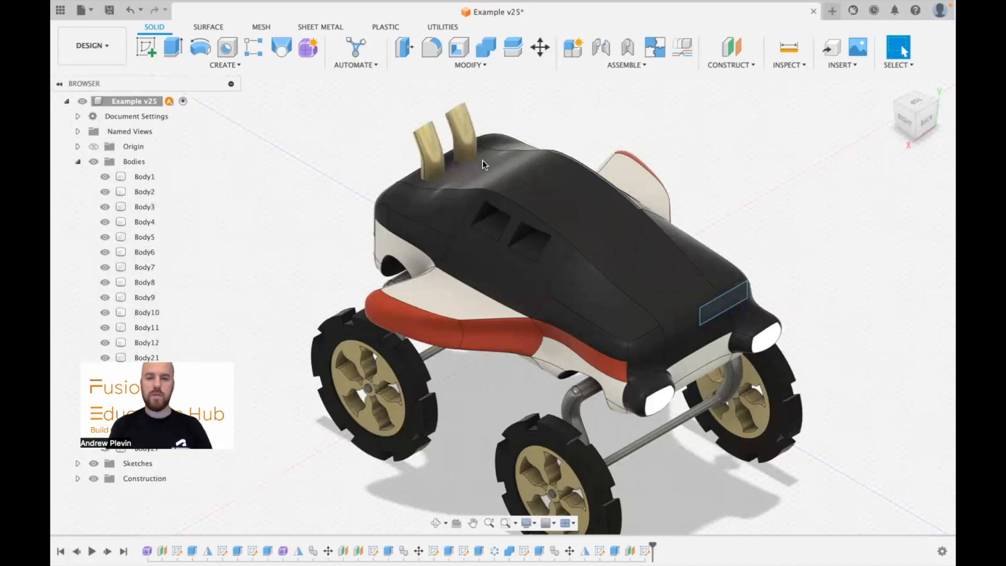
click(426, 140)
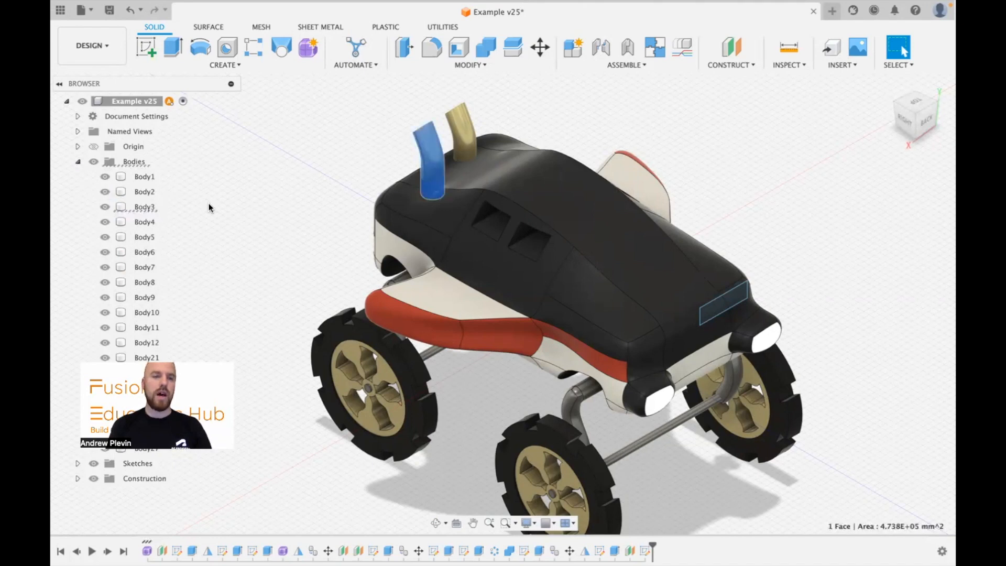
click(112, 207)
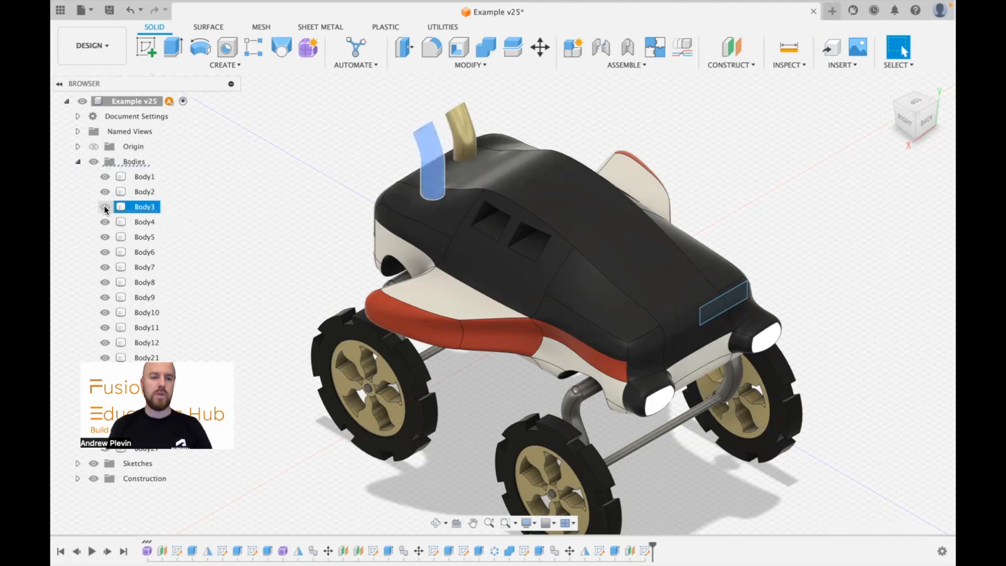
click(105, 207)
click(467, 130)
click(461, 128)
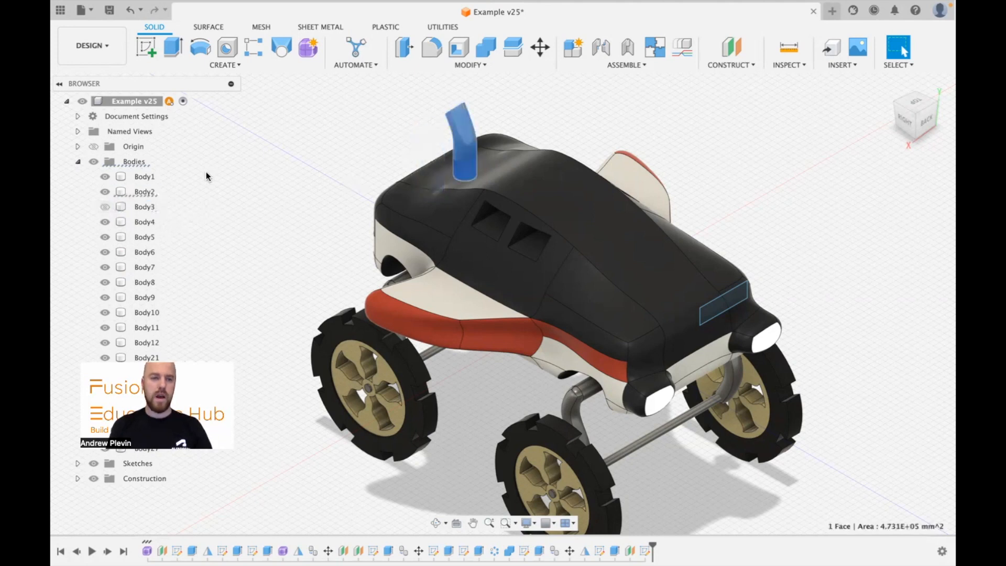
click(132, 192)
key(v)
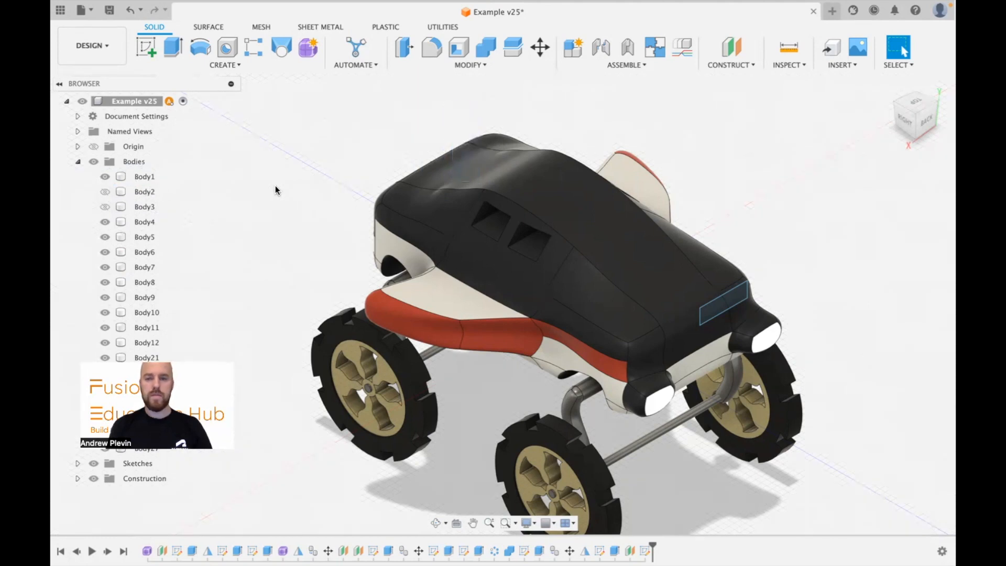
Extrude the windscreen rectangle 2700 mm backwards through the car's upper body as a cut
click(172, 49)
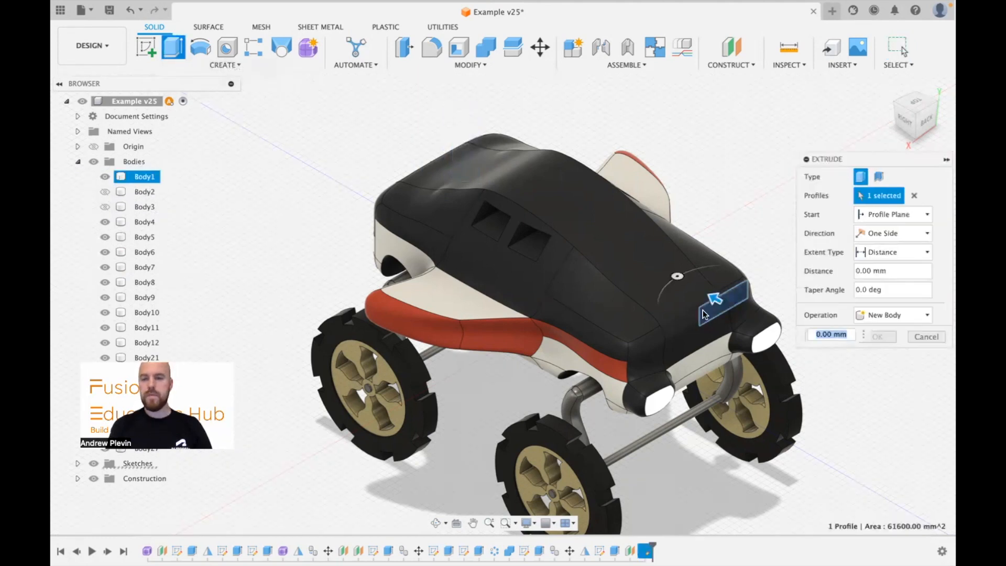
drag(713, 299, 563, 211)
drag(450, 186, 398, 183)
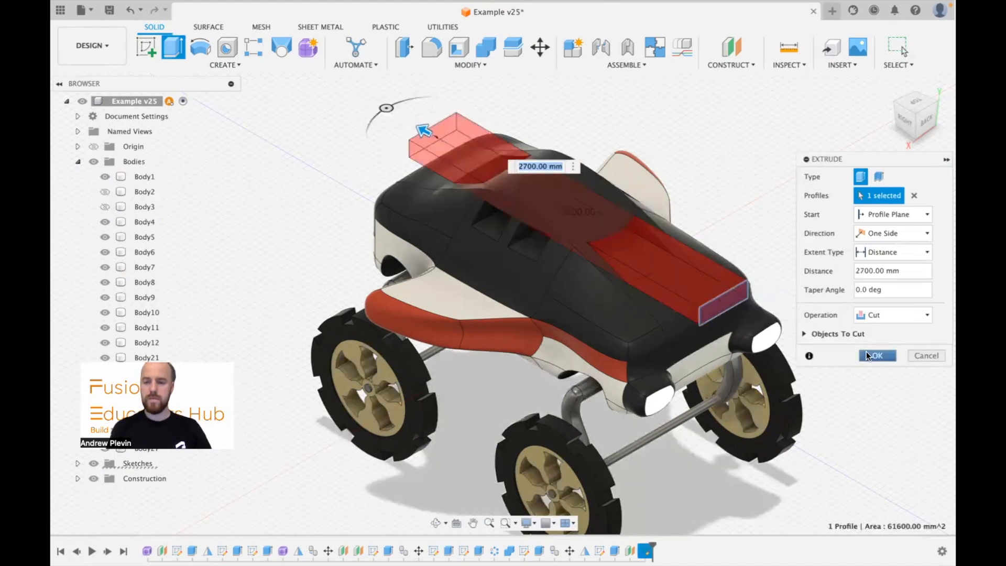
click(878, 356)
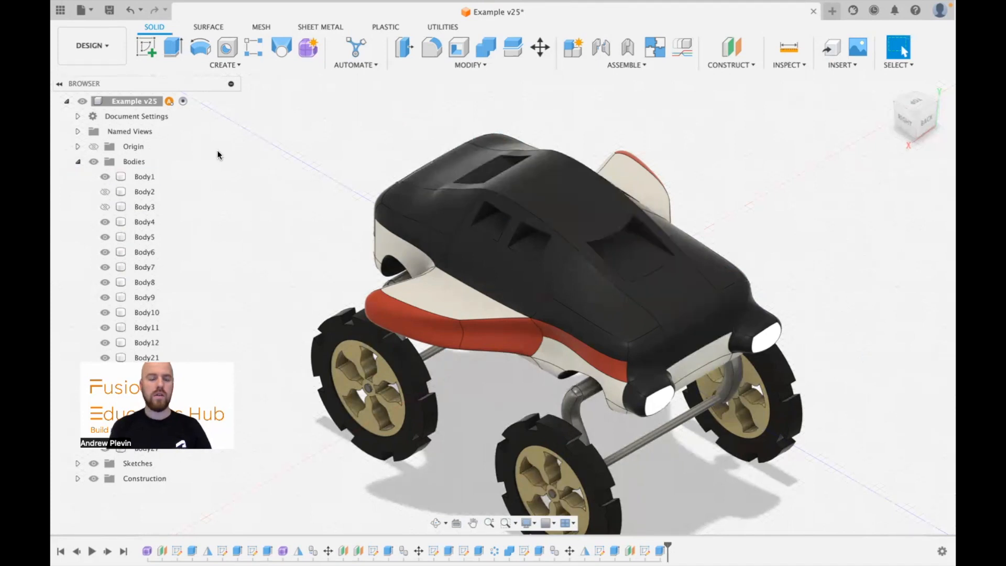
Show both exhaust pipe bodies again and inspect the window openings from the front
click(105, 207)
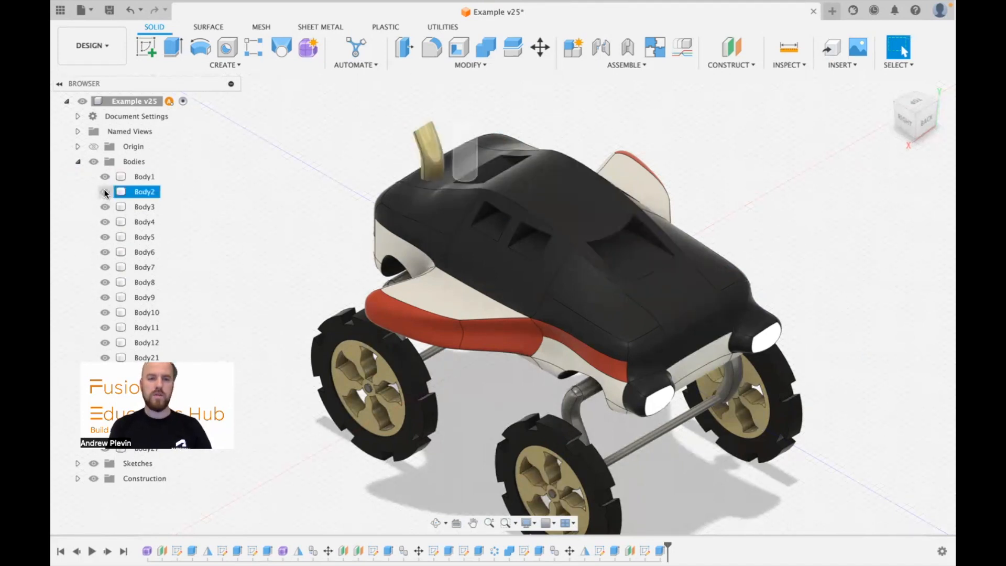
click(105, 192)
click(78, 163)
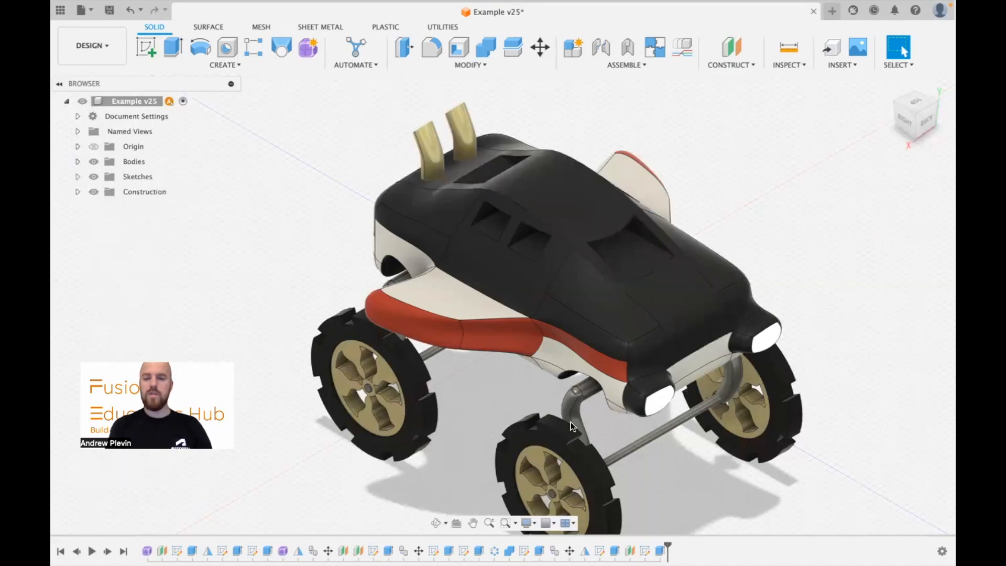
click(436, 524)
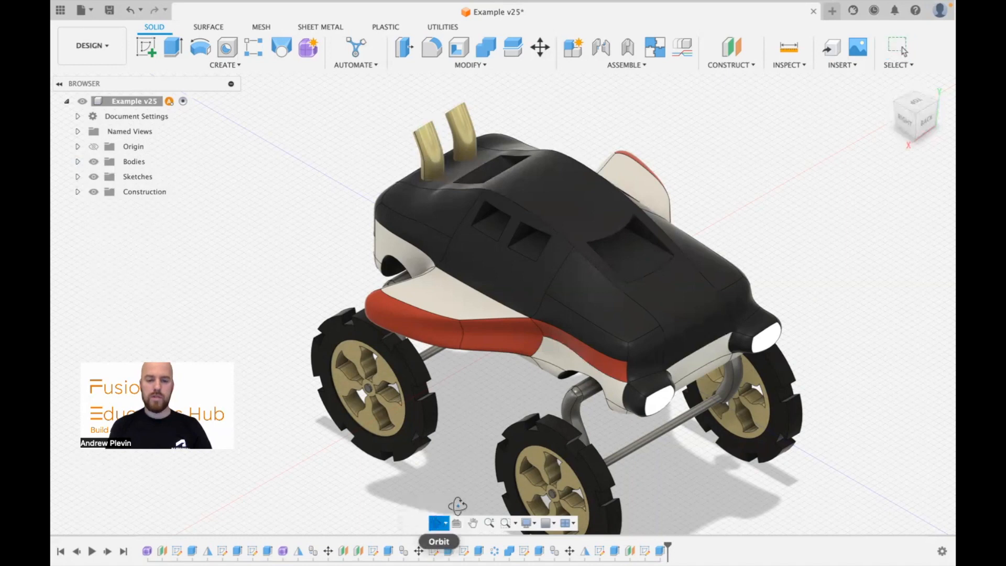
mouse_move(702, 371)
mouse_down()
mouse_move(676, 360)
mouse_move(681, 335)
mouse_move(720, 353)
mouse_move(693, 358)
mouse_up()
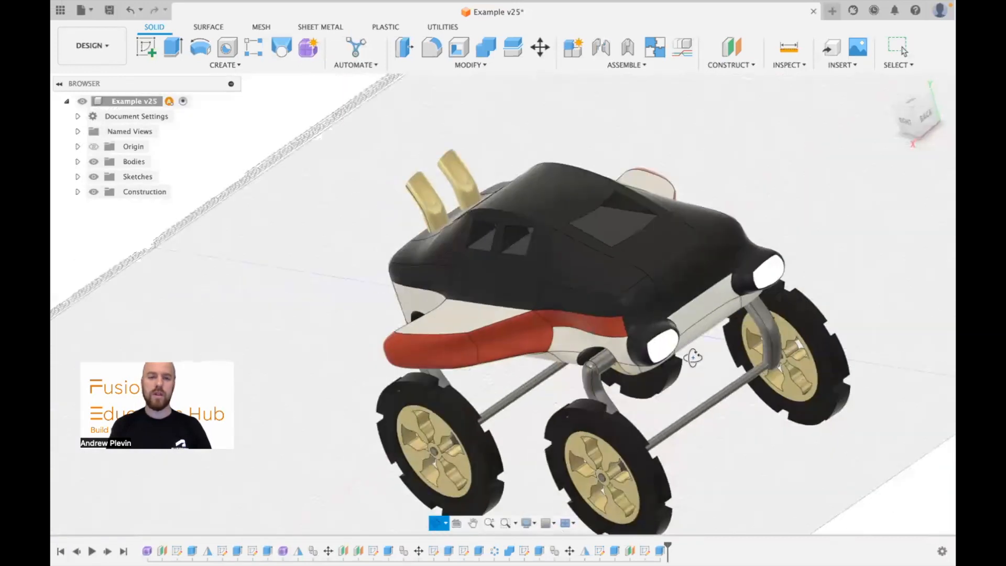